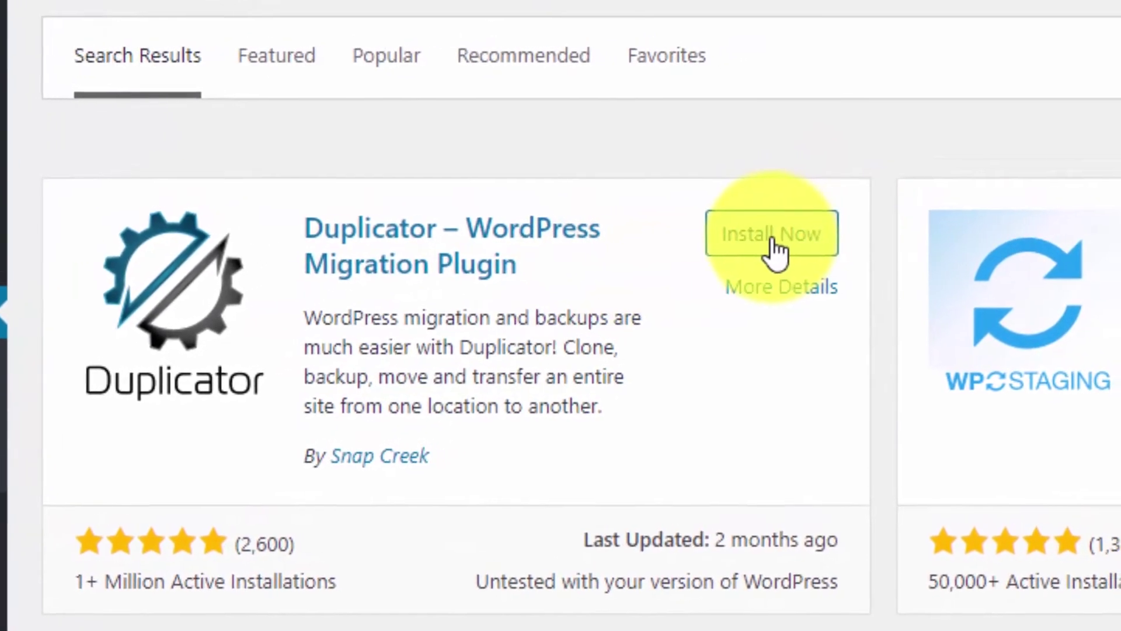
Step: Install and activate the Duplicator – WordPress Migration Plugin from the search results
click(771, 239)
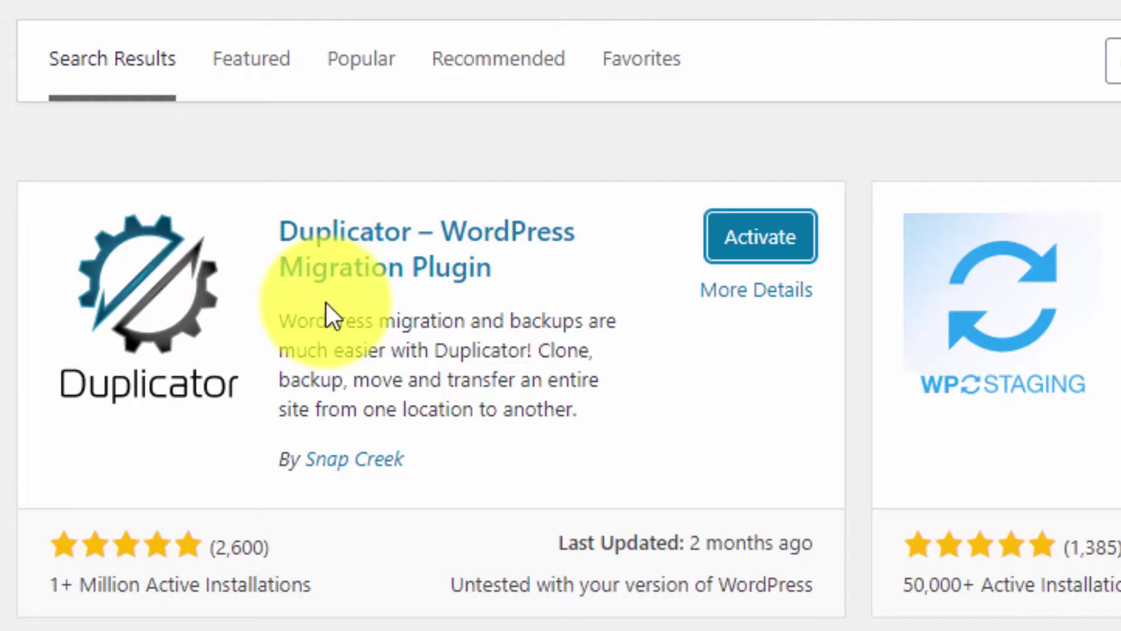
click(737, 225)
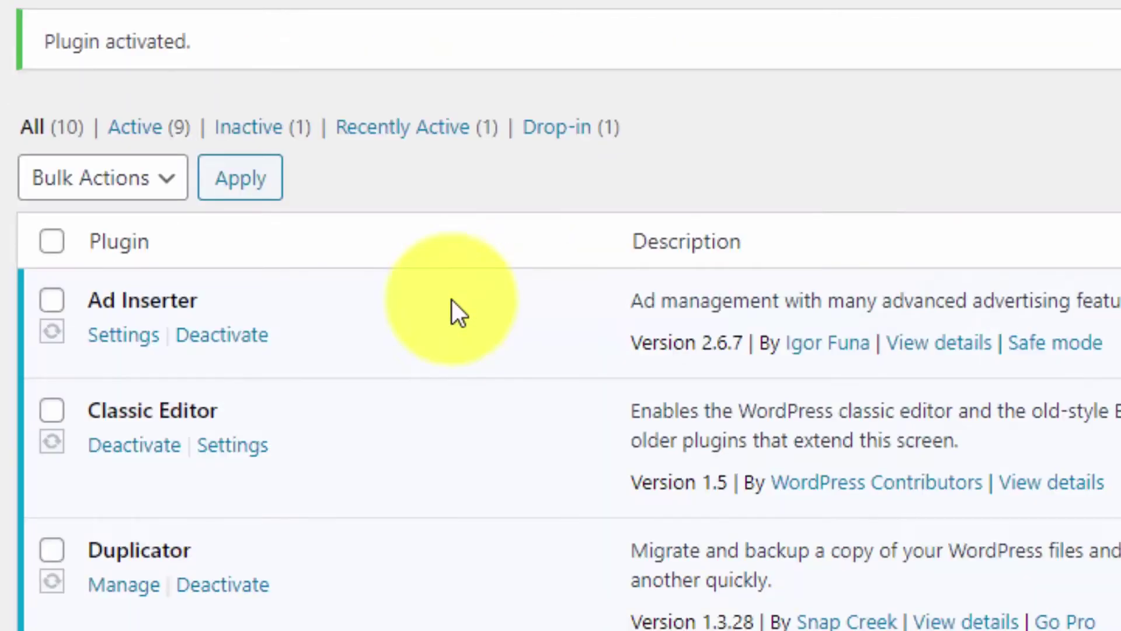
Step: Open Duplicator's Packages page via the Manage link in its Plugins row
scroll(385, 245, down, 5)
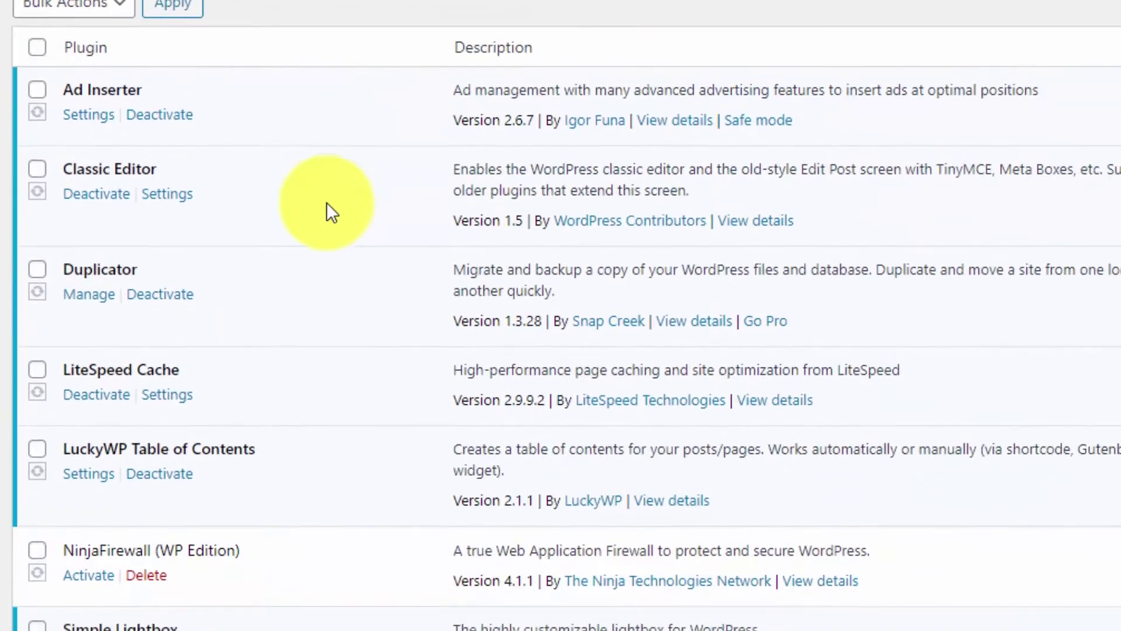
scroll(325, 212, down, 3)
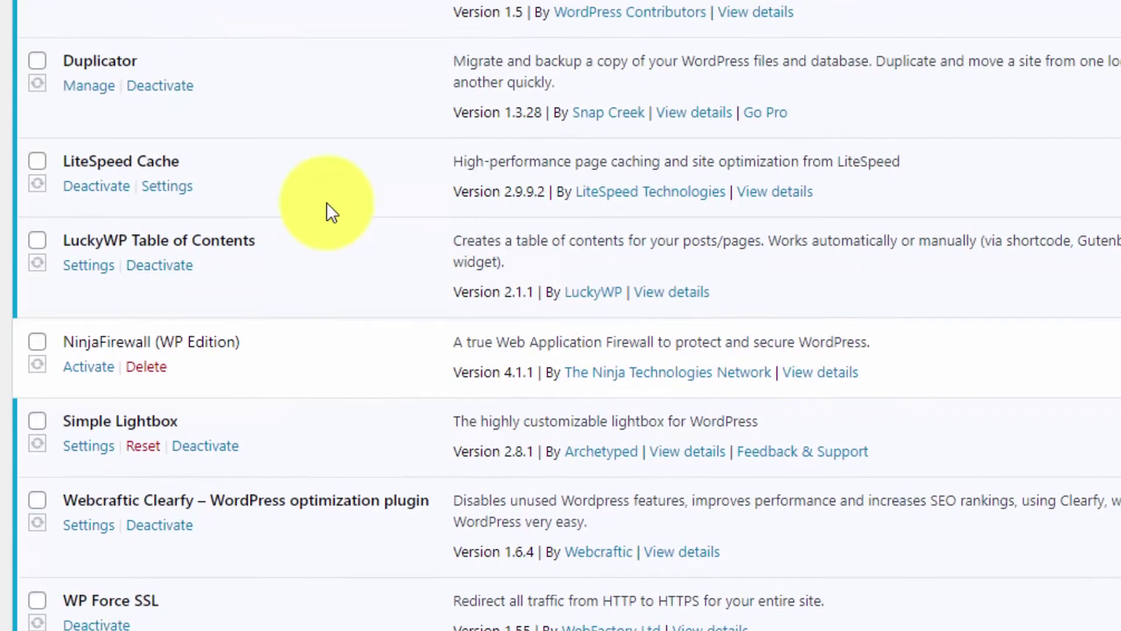
scroll(330, 212, up, 5)
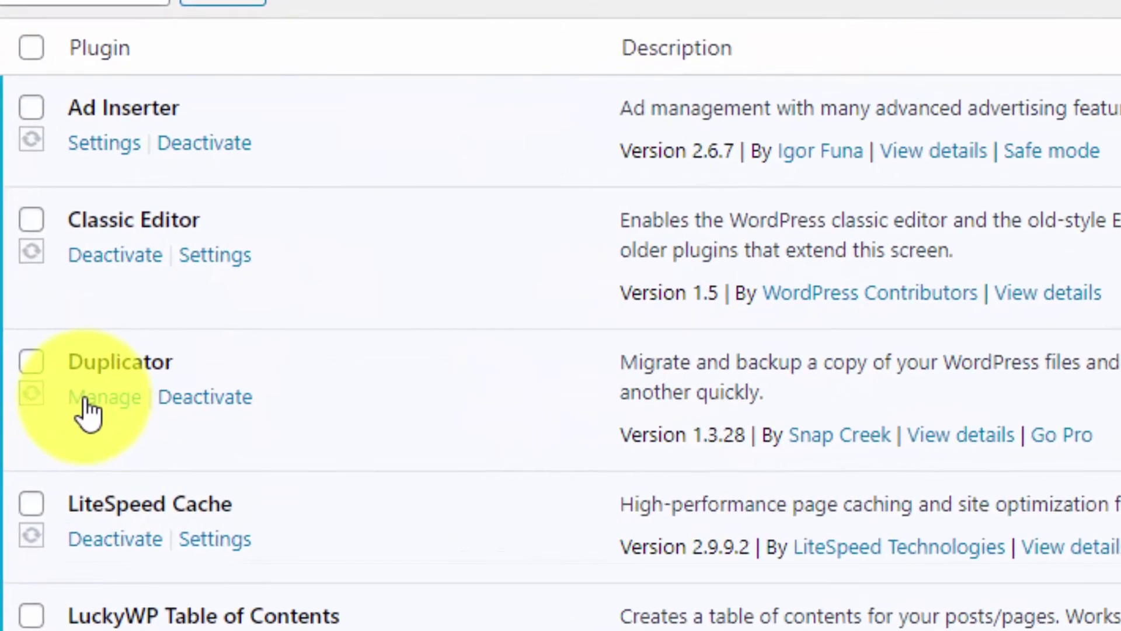
click(84, 397)
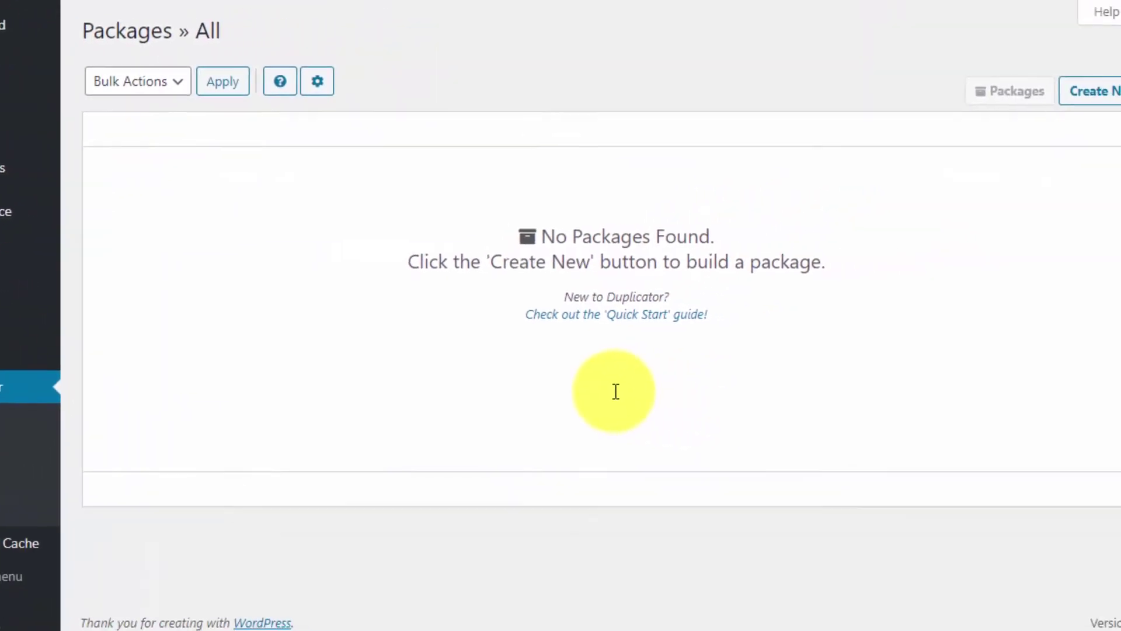
click(315, 82)
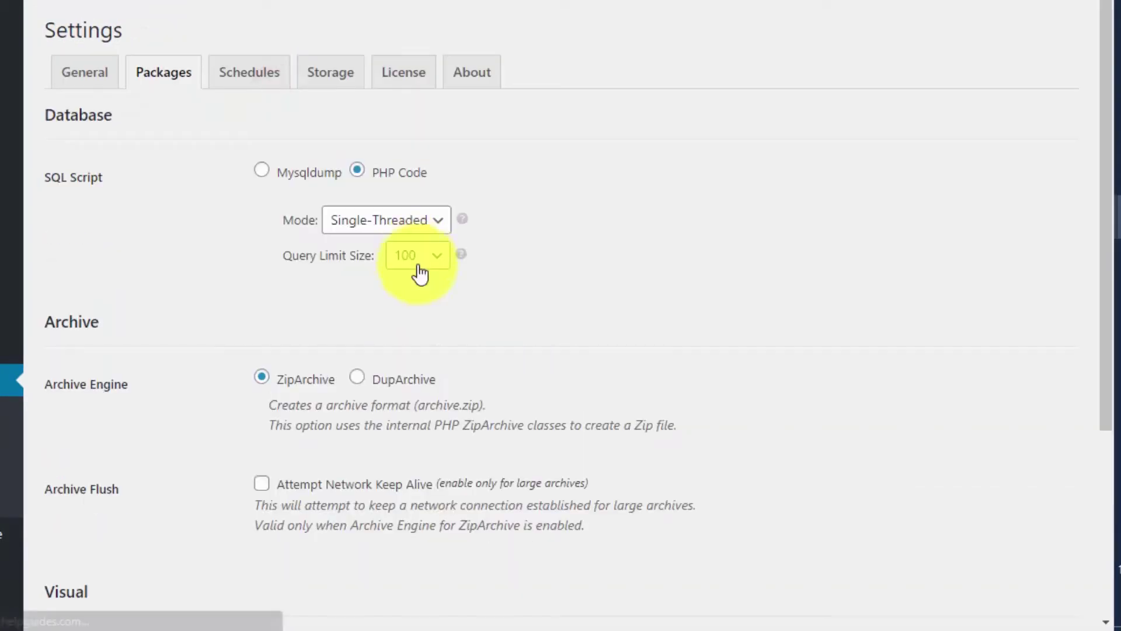
scroll(676, 331, down, 5)
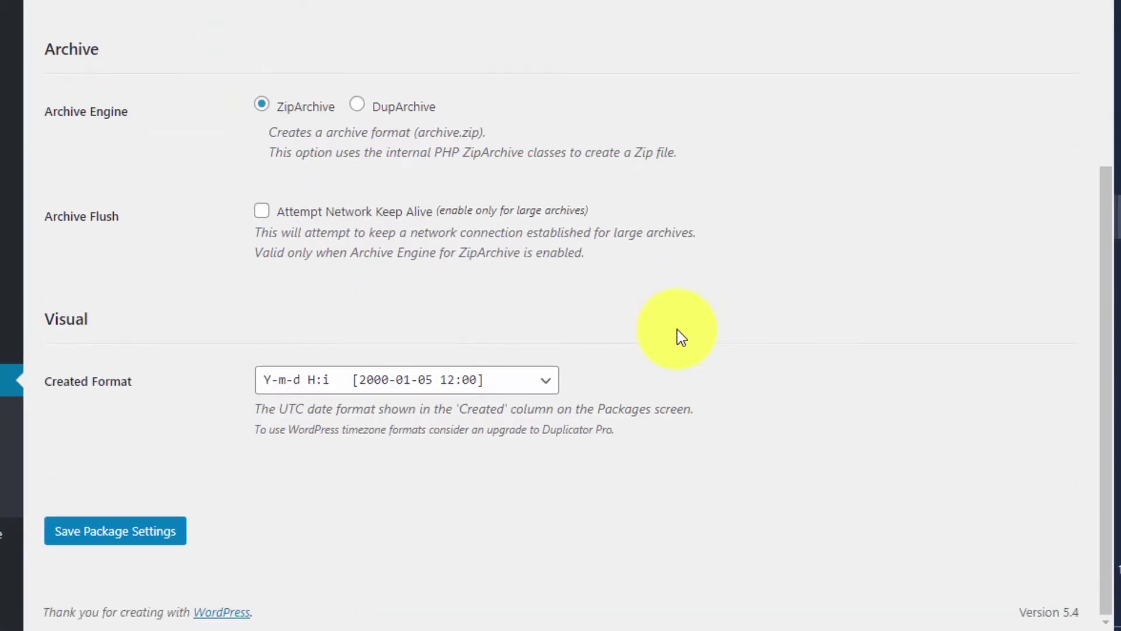
scroll(666, 306, up, 5)
click(230, 69)
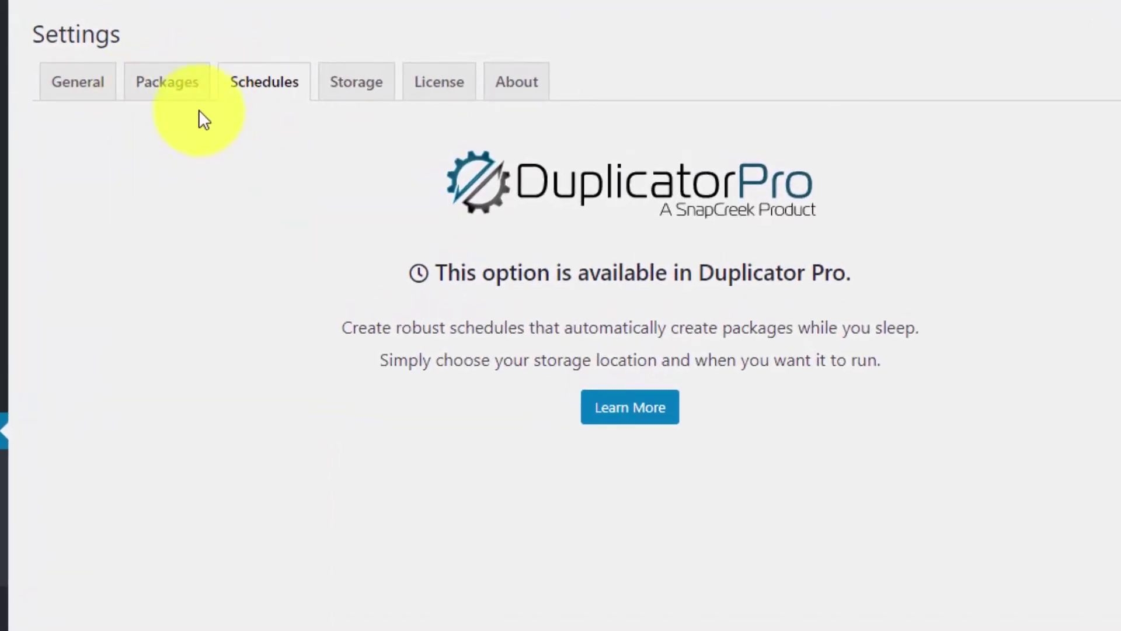
click(362, 82)
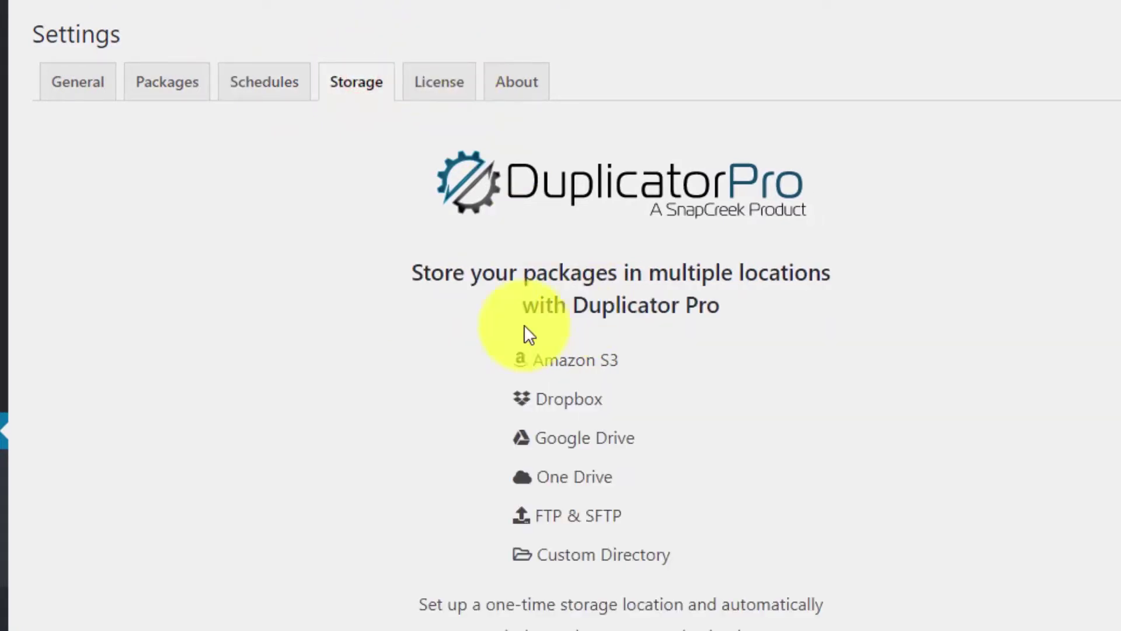
drag(427, 254, 725, 282)
click(711, 335)
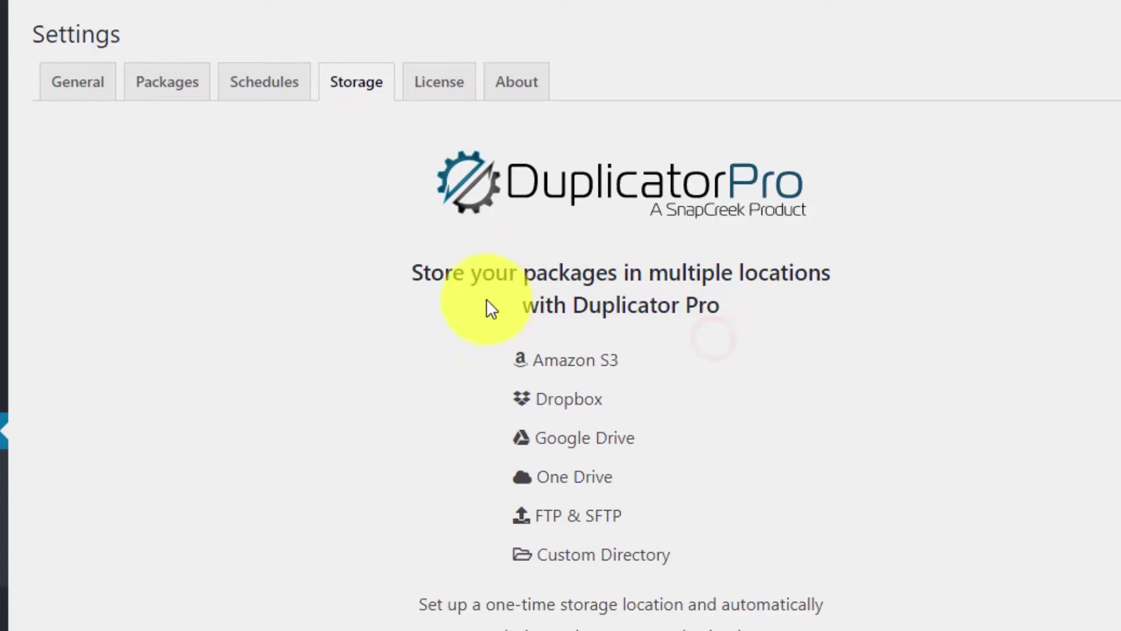
scroll(478, 299, down, 2)
scroll(475, 301, up, 2)
click(439, 76)
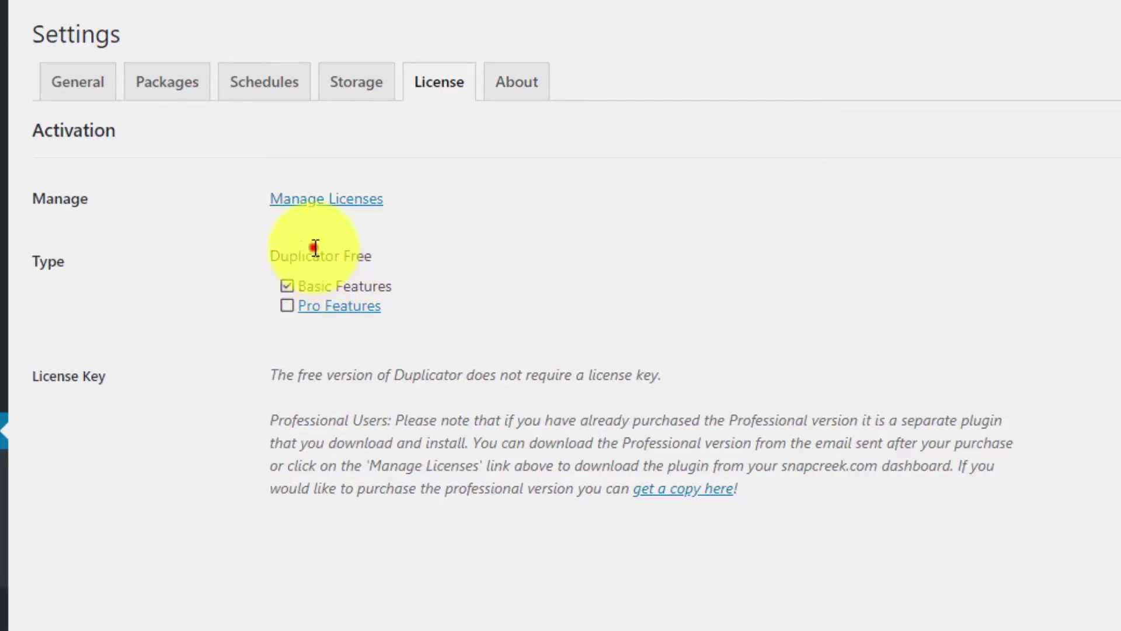
drag(315, 246, 397, 286)
click(397, 285)
click(90, 92)
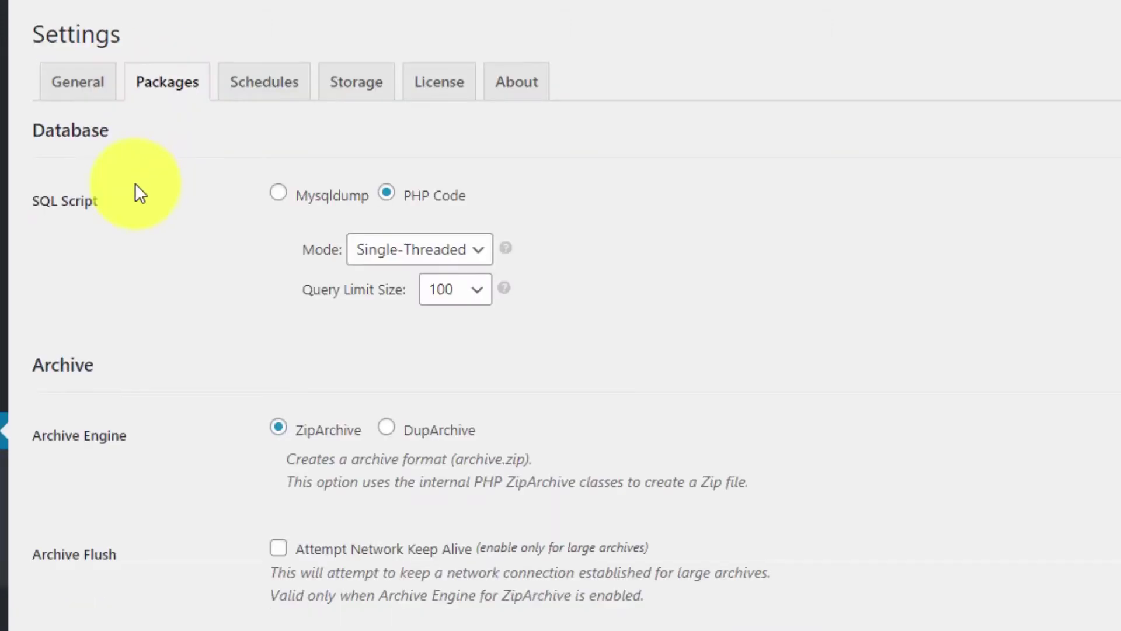
scroll(571, 530, down, 5)
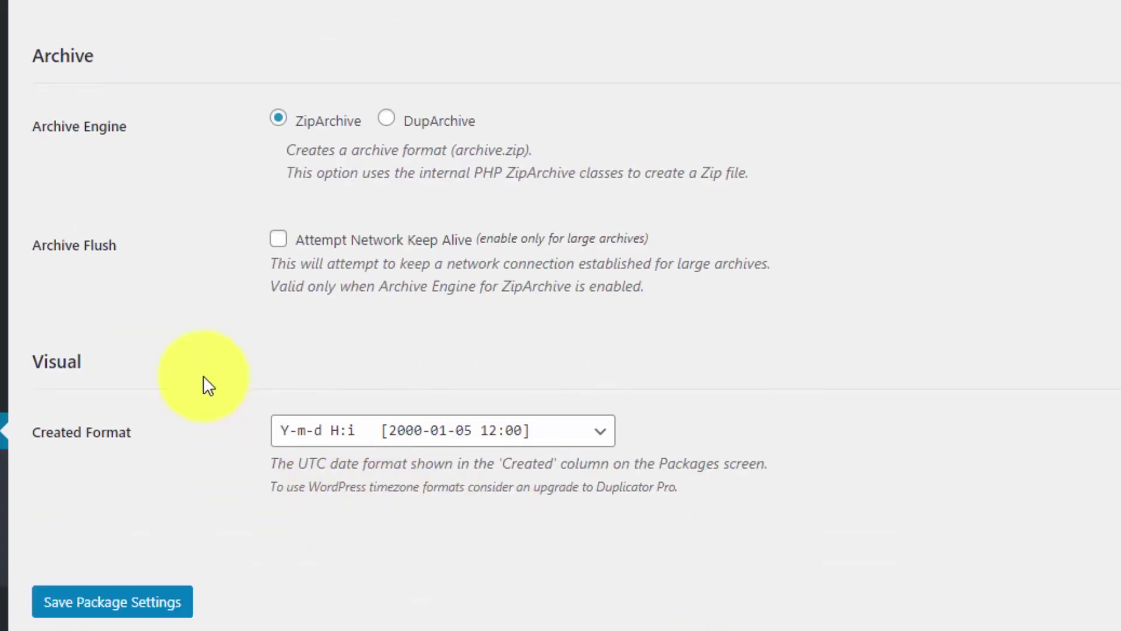
scroll(203, 376, up, 5)
click(93, 85)
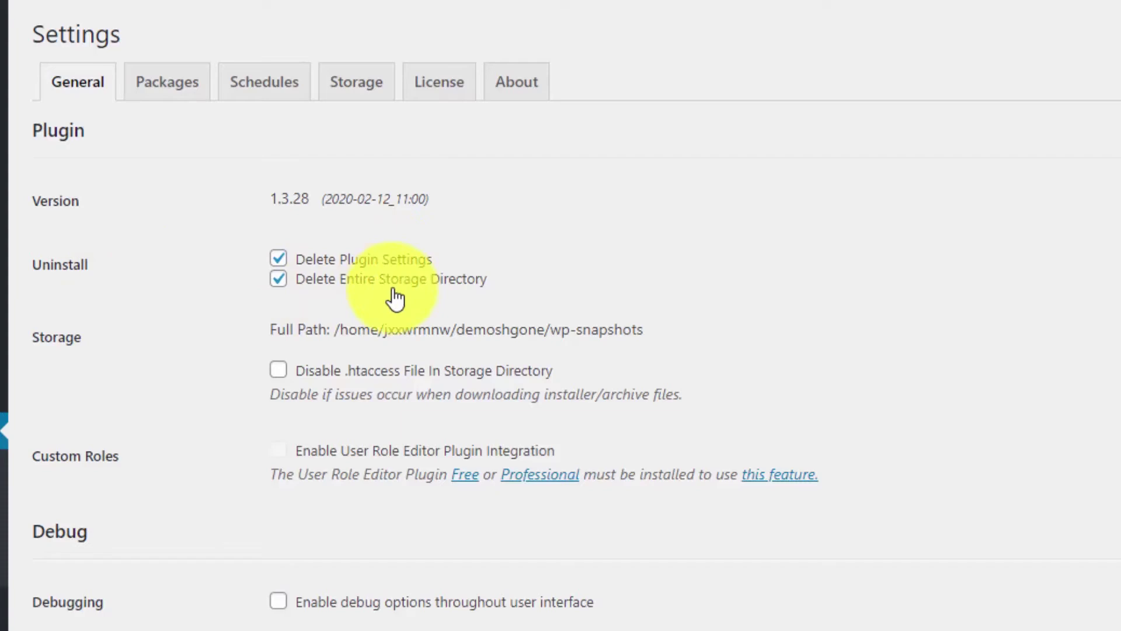
scroll(480, 421, down, 6)
scroll(478, 431, up, 3)
scroll(473, 409, down, 5)
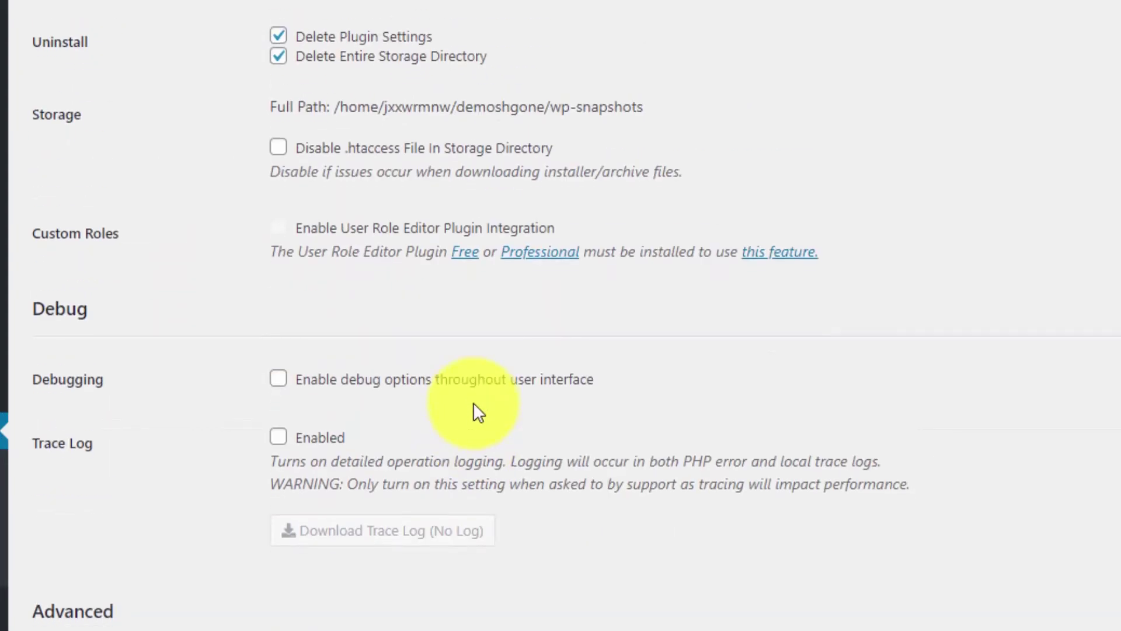
scroll(473, 404, down, 4)
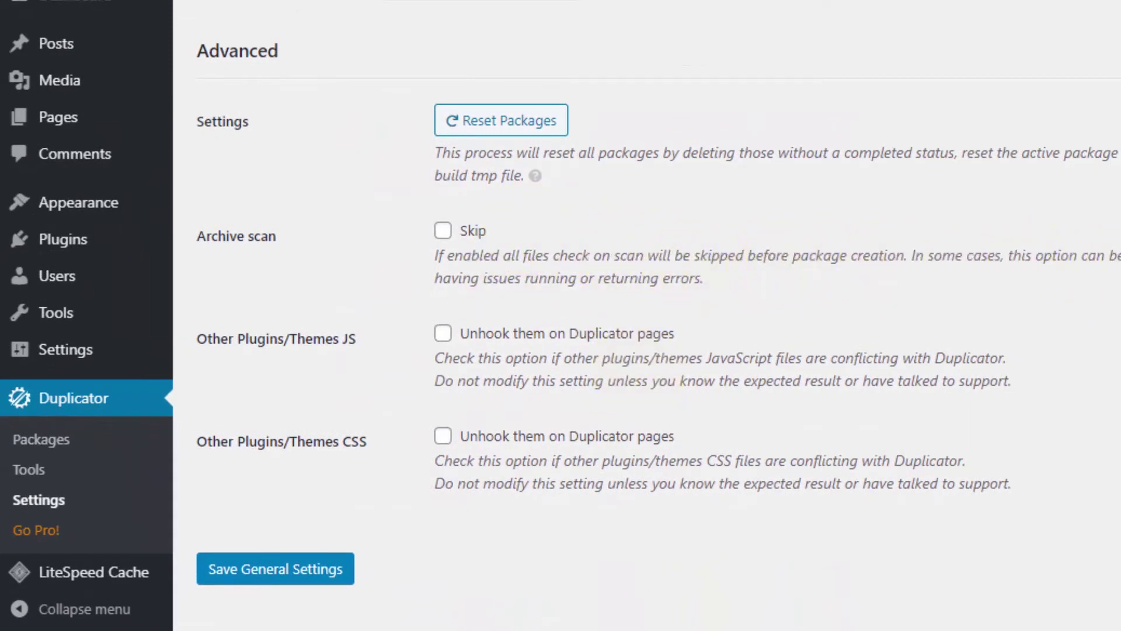
drag(539, 278, 843, 327)
click(929, 343)
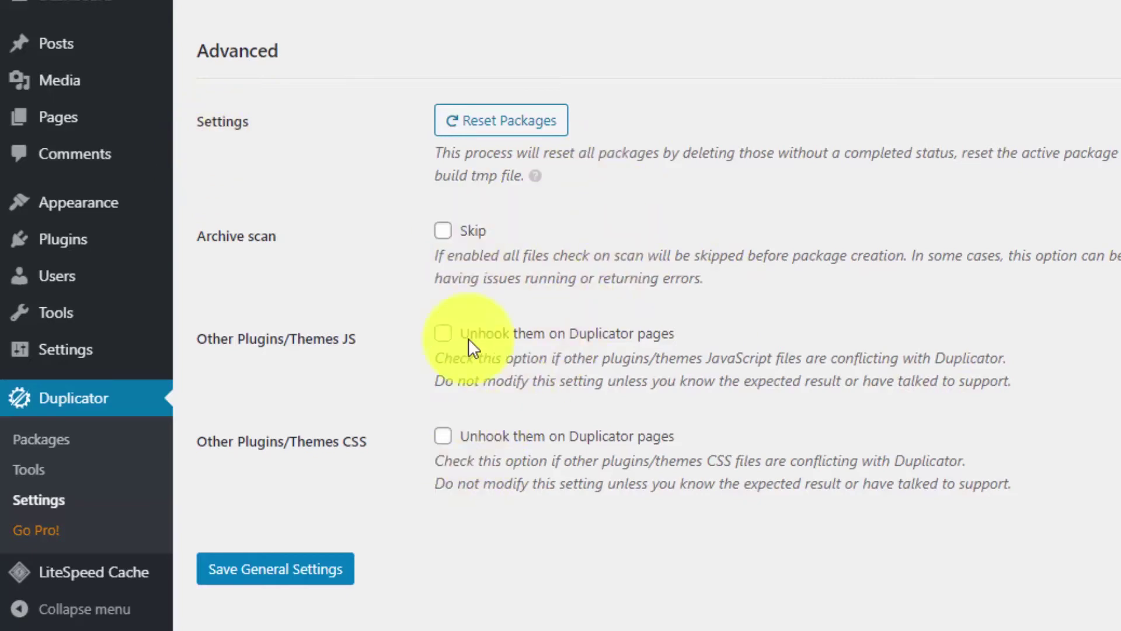
scroll(280, 384, up, 10)
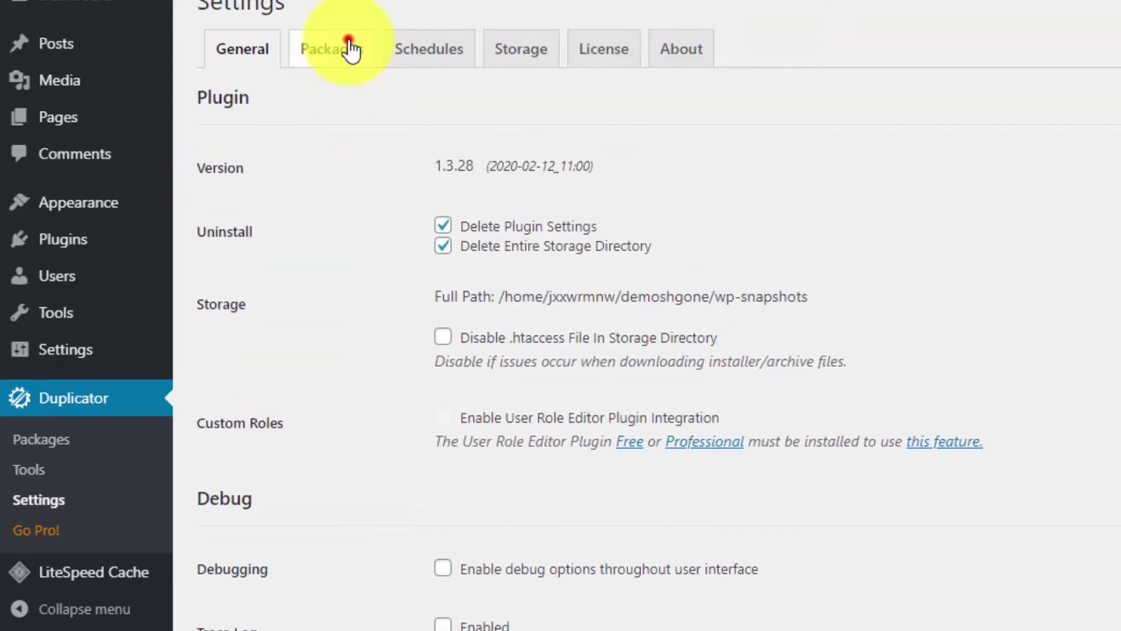
click(350, 47)
scroll(502, 379, down, 5)
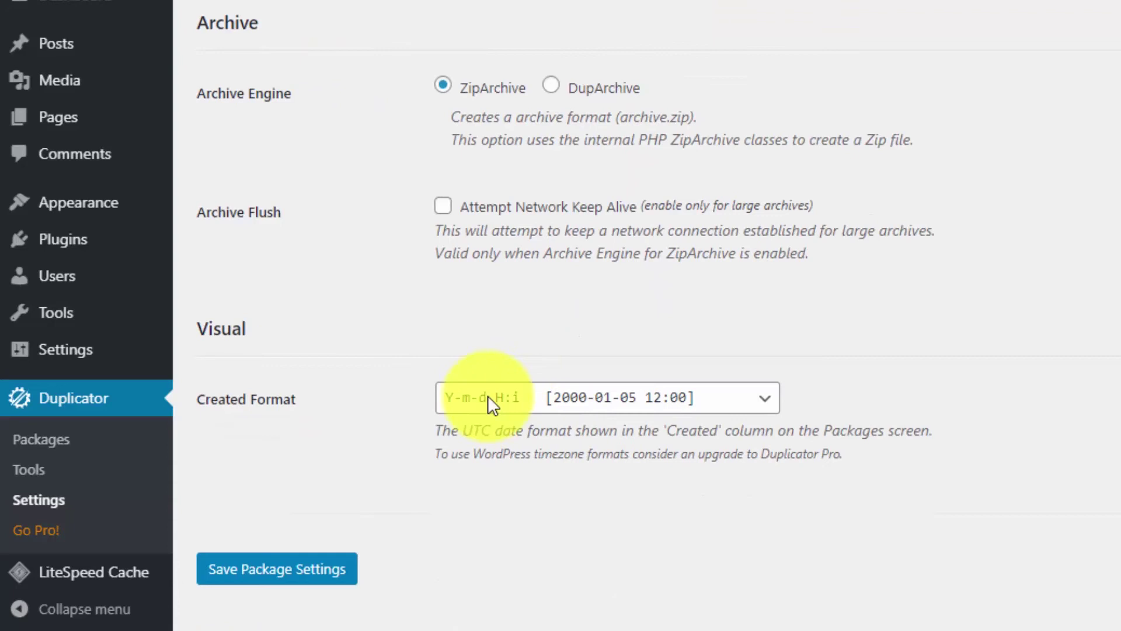
scroll(302, 309, up, 5)
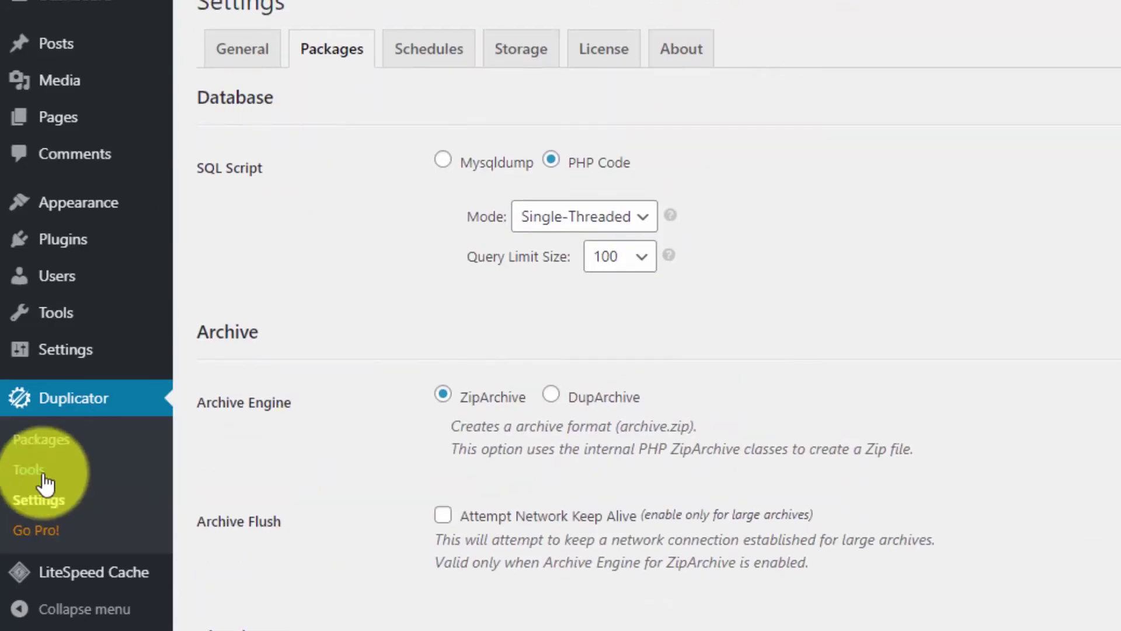
click(46, 441)
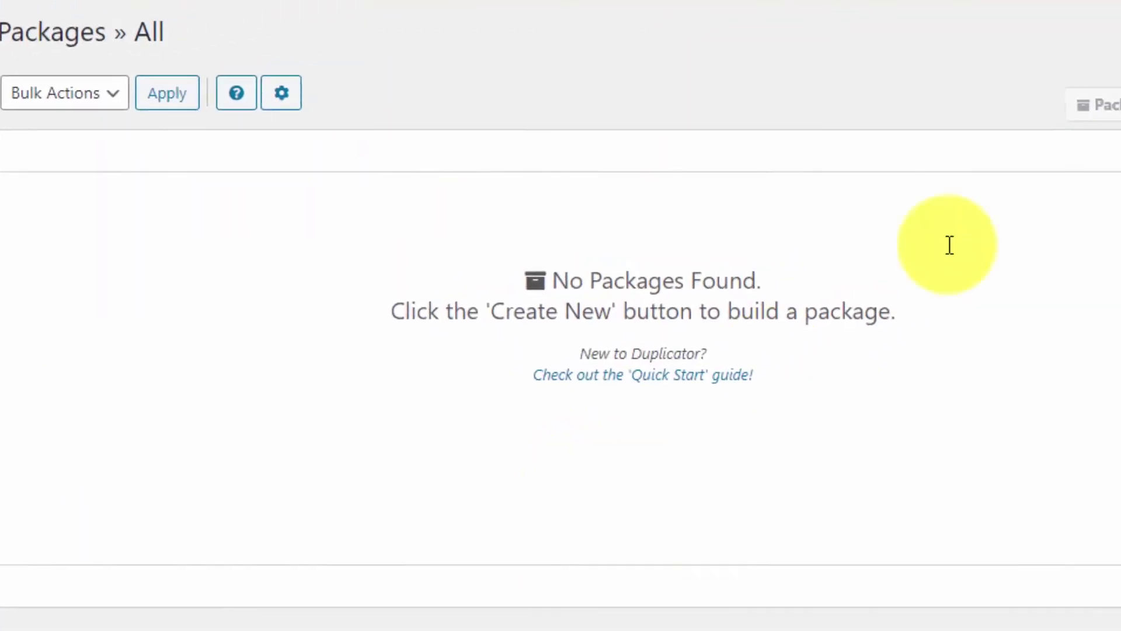
Step: Create a new package and edit its name, 20200412_smarthelpguides
click(1030, 177)
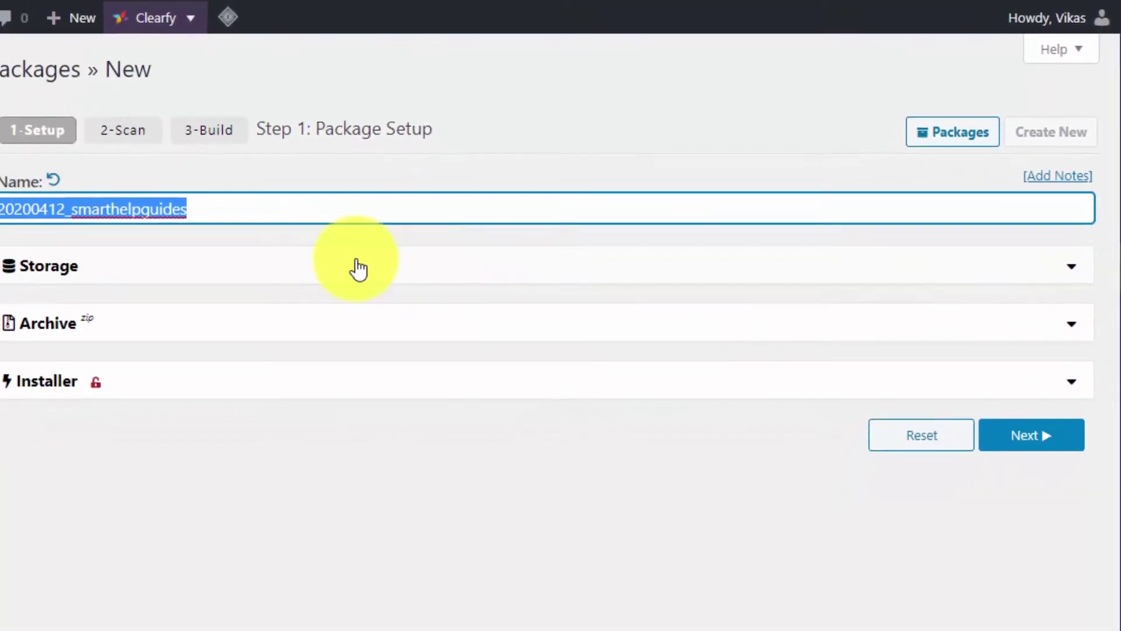
click(33, 199)
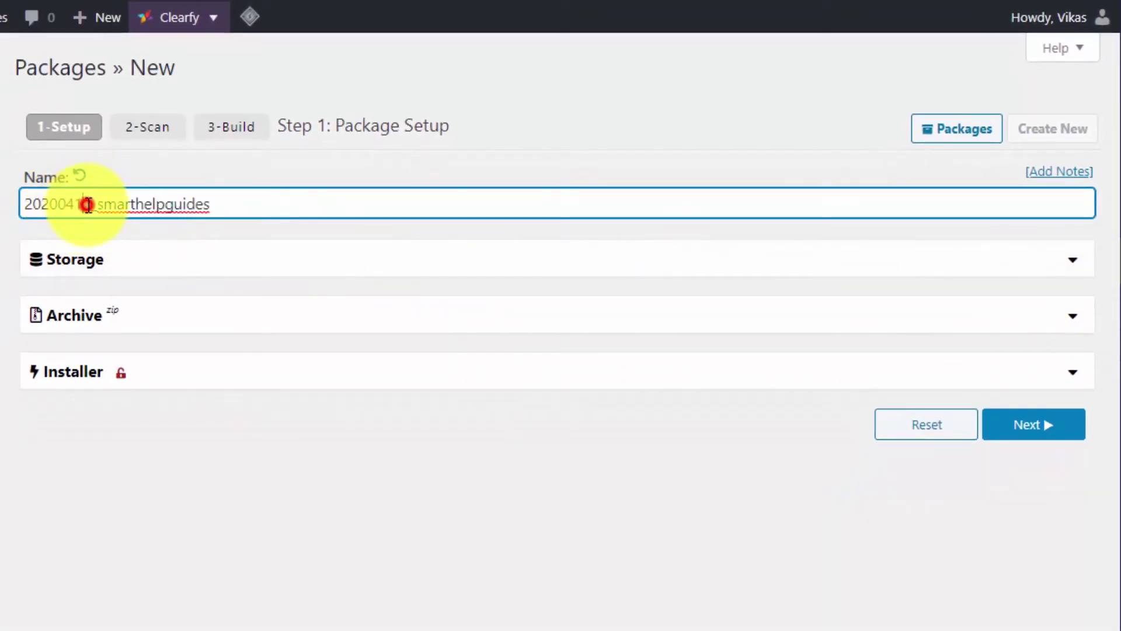
drag(86, 205, 25, 204)
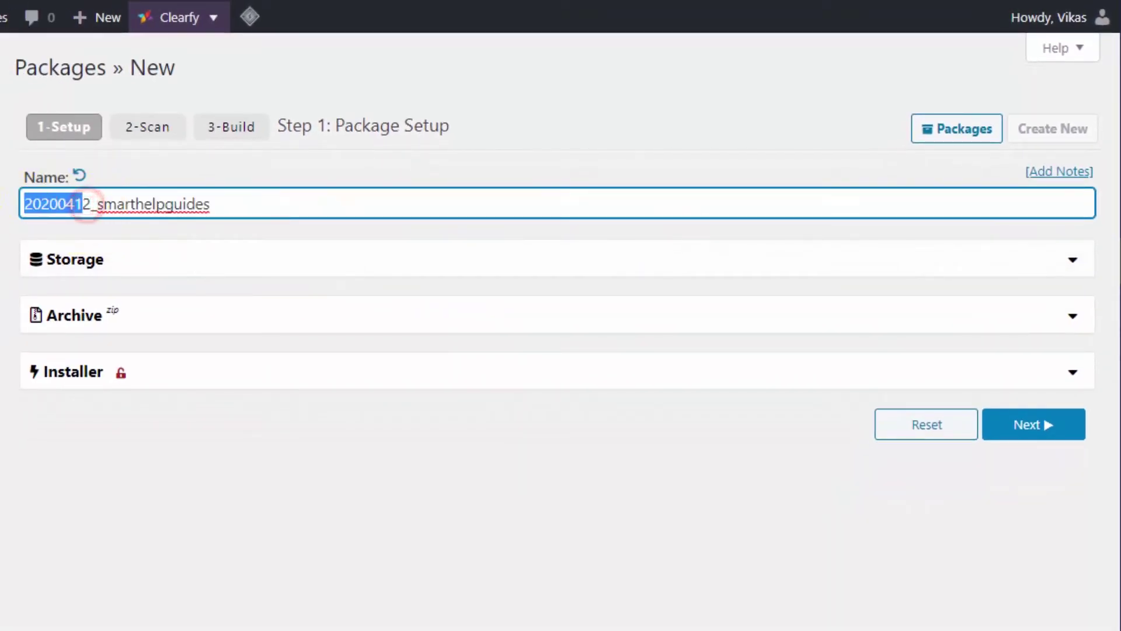
click(340, 220)
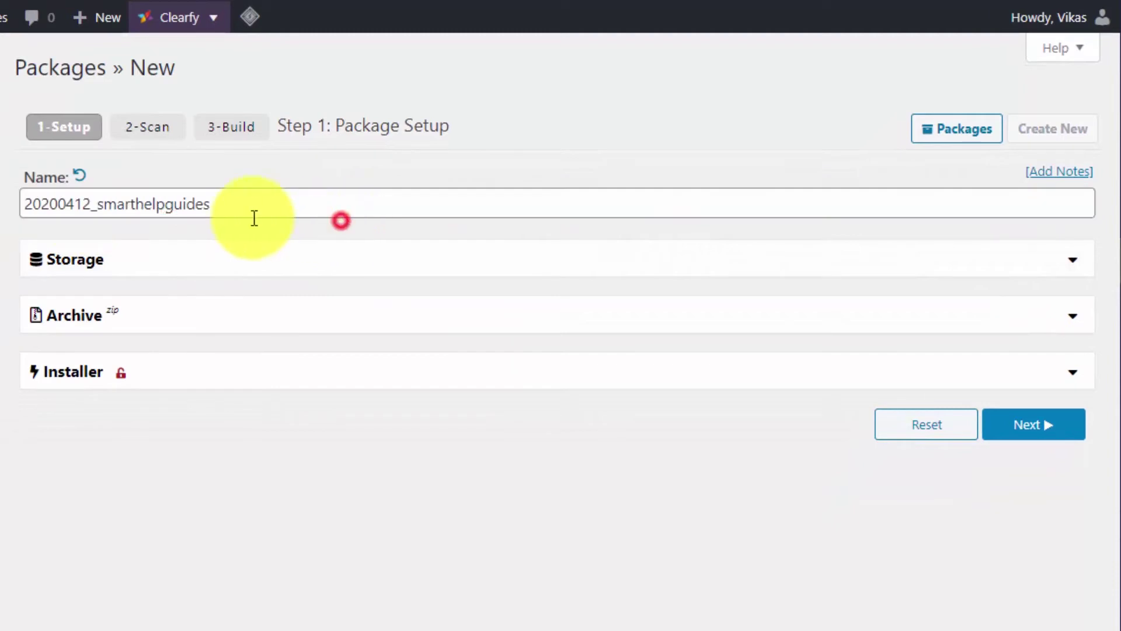
click(92, 197)
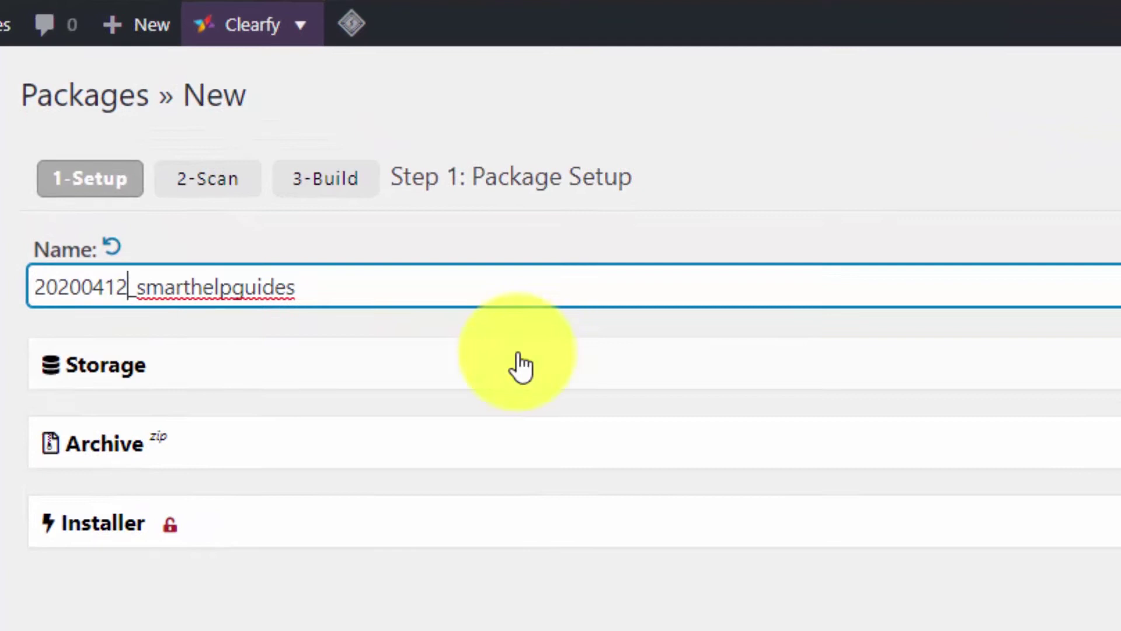
Step: Add the note 'Demo tutorial of duplicator plugin', review Storage, and continue to the system scan
click(1059, 171)
click(388, 269)
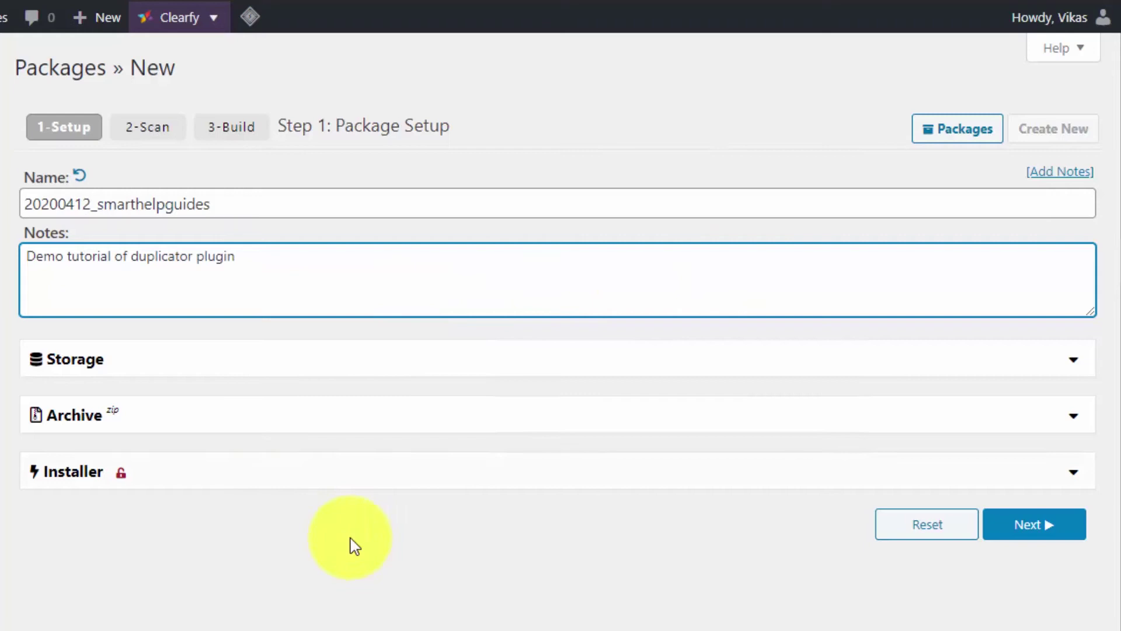
click(825, 359)
scroll(828, 368, down, 1)
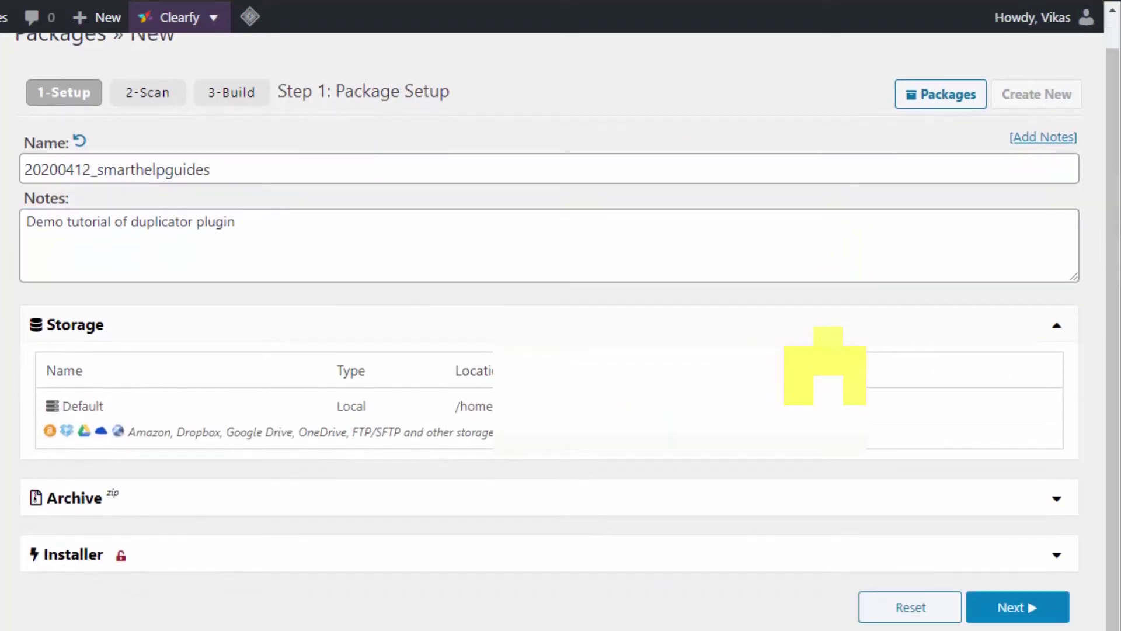
click(578, 325)
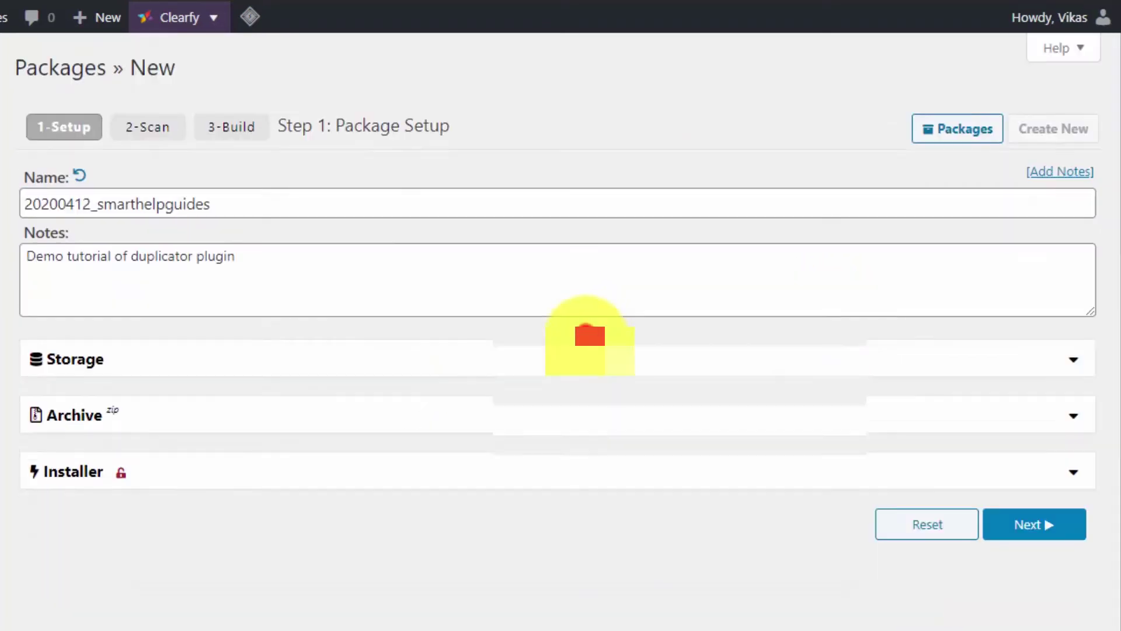
click(1031, 523)
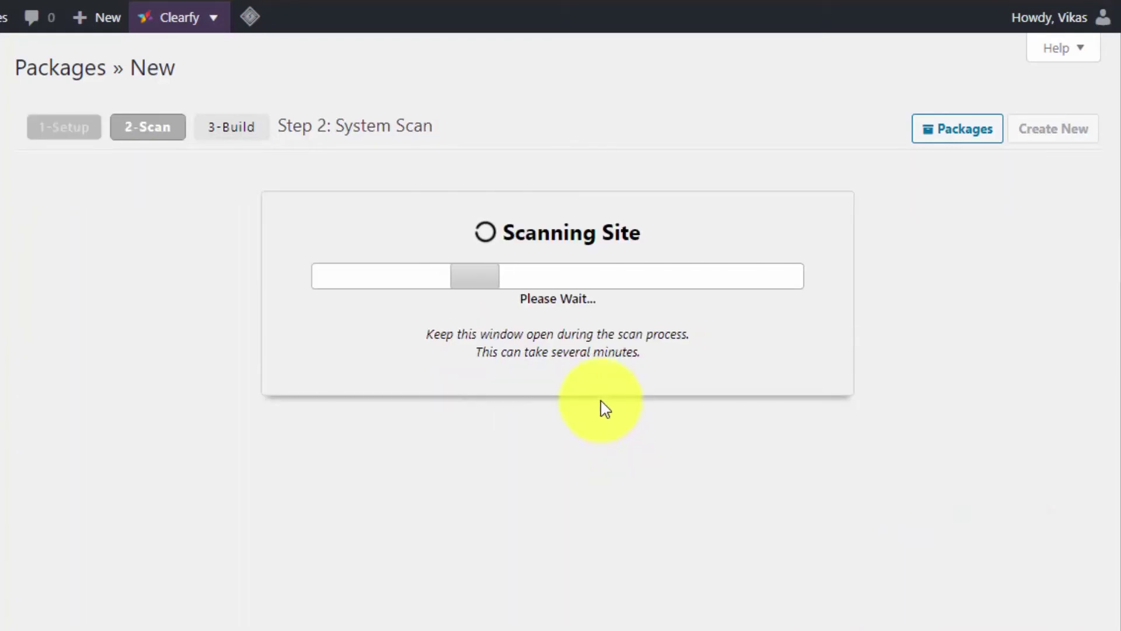
Step: Review the all-Good scan results, including Server Setup details, and build the package
scroll(601, 408, down, 2)
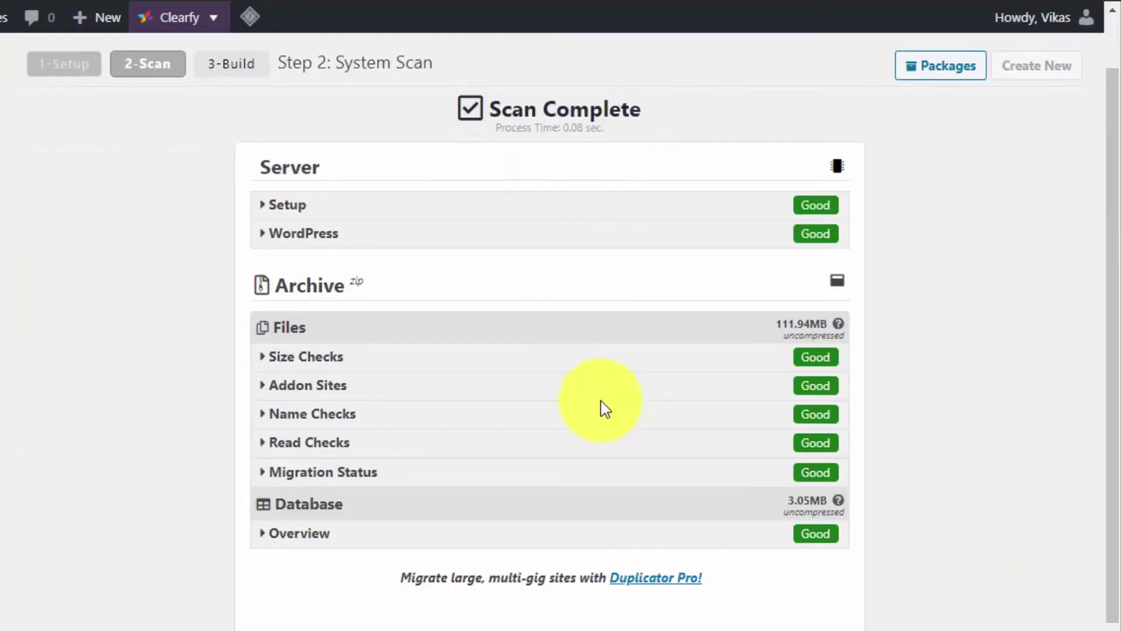
click(294, 148)
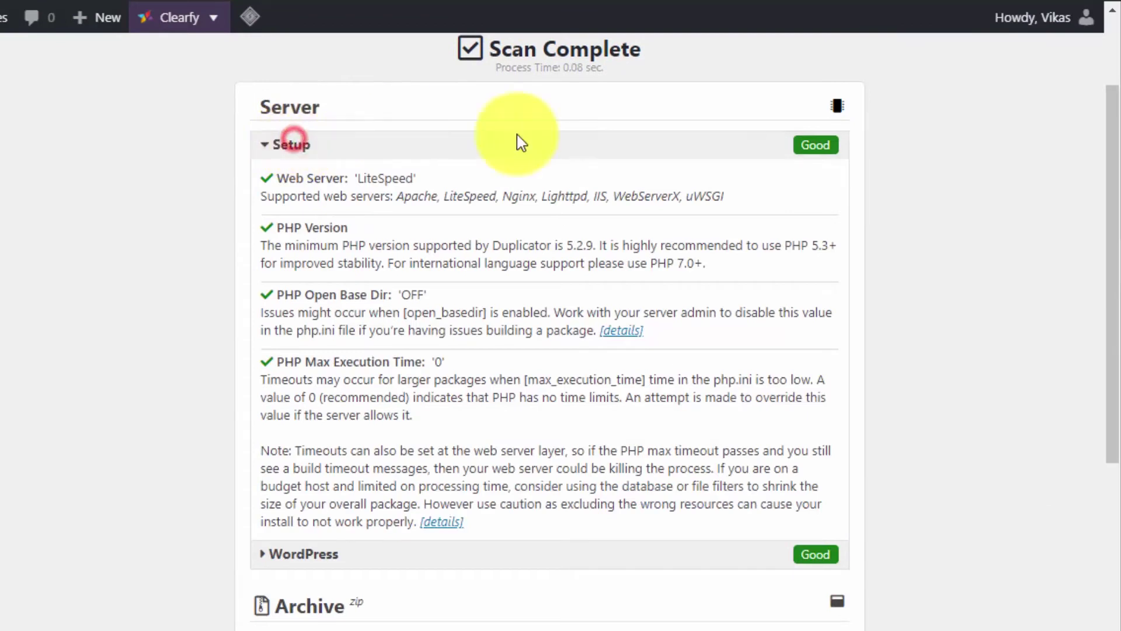
click(487, 156)
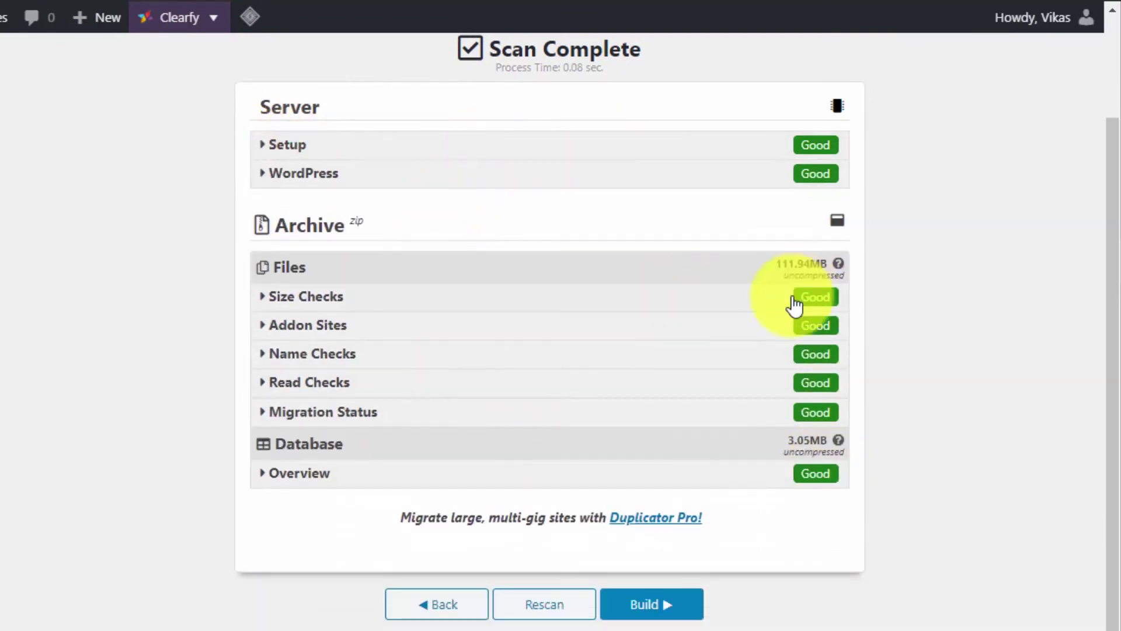
click(639, 608)
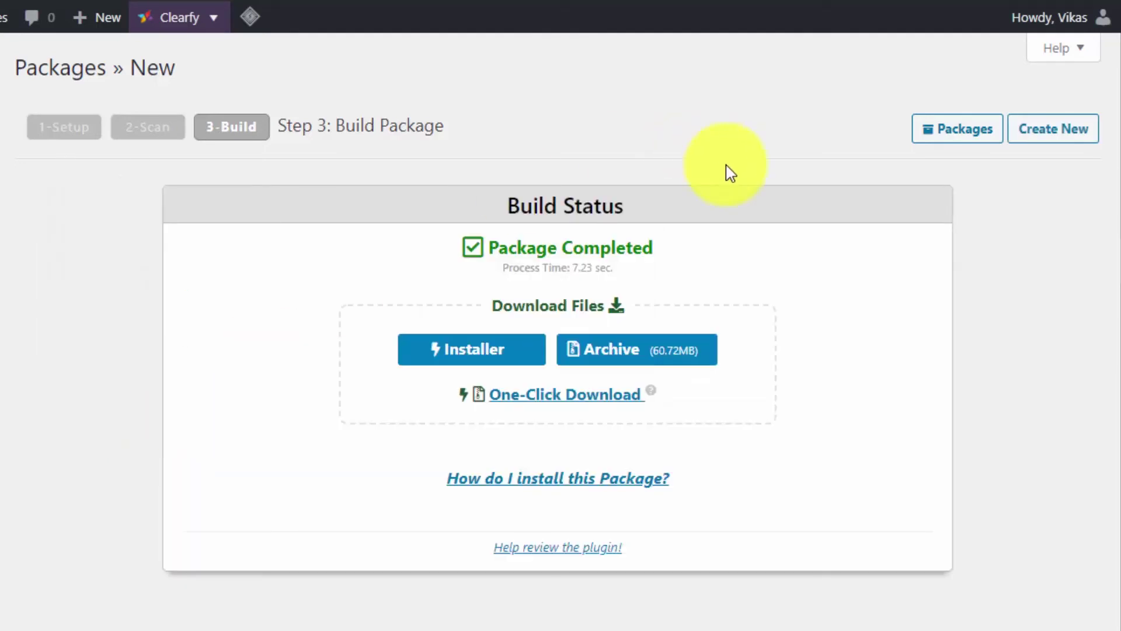
Step: Download the installer and 60.72MB archive together, allowing multiple downloads in Chrome
click(548, 399)
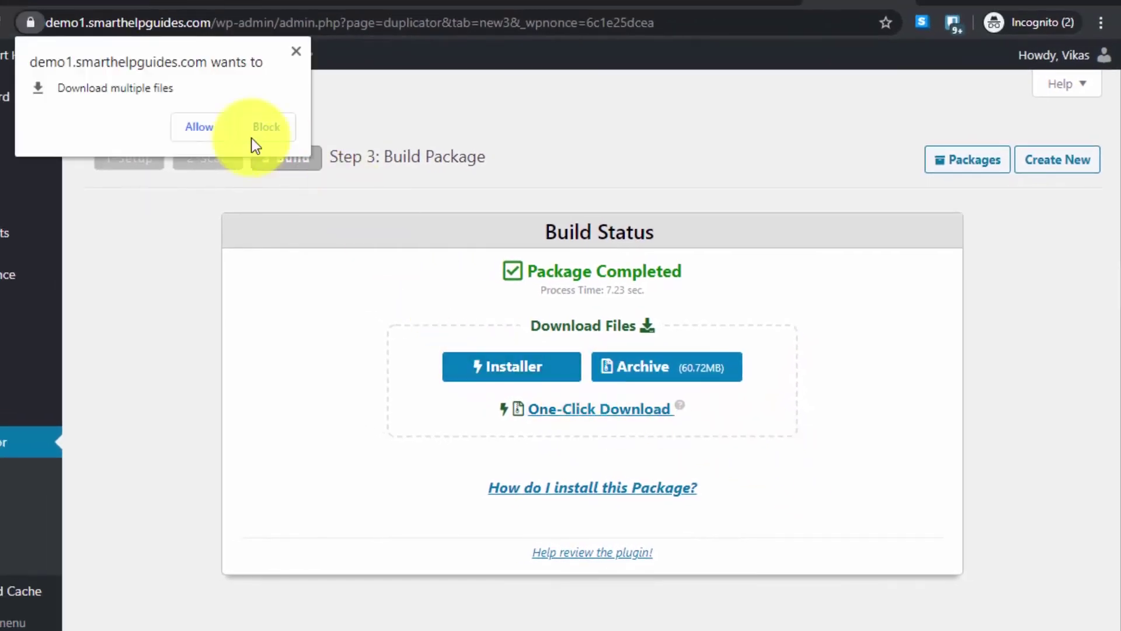
click(210, 126)
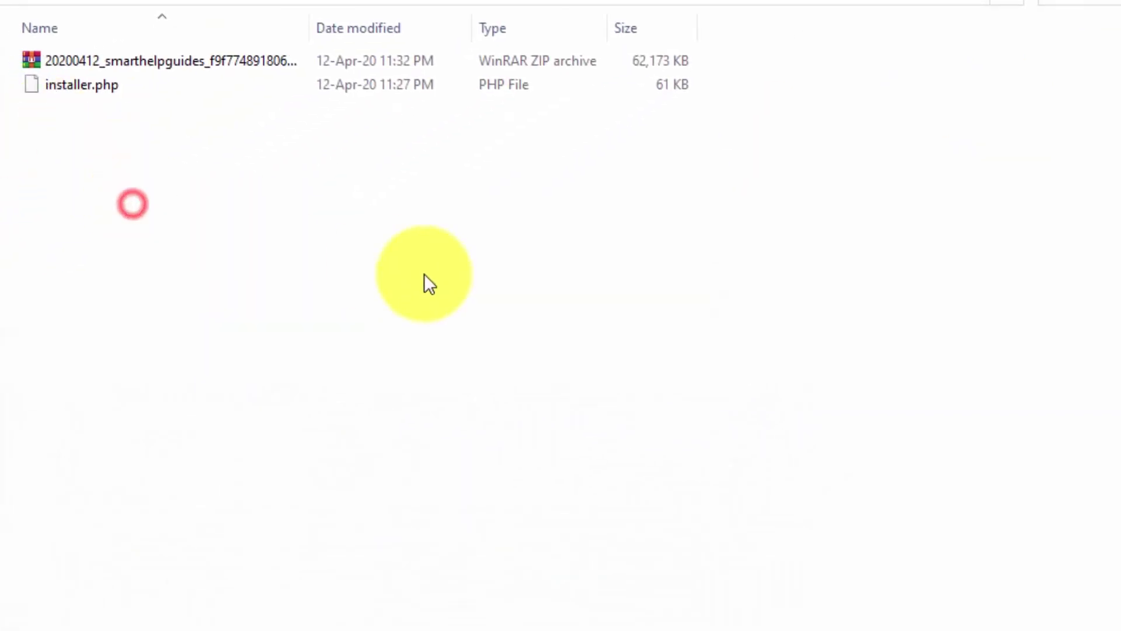
Step: Inspect the downloaded 62,173 KB zip archive and 61 KB installer.php in the folder
click(342, 261)
drag(153, 115, 37, 28)
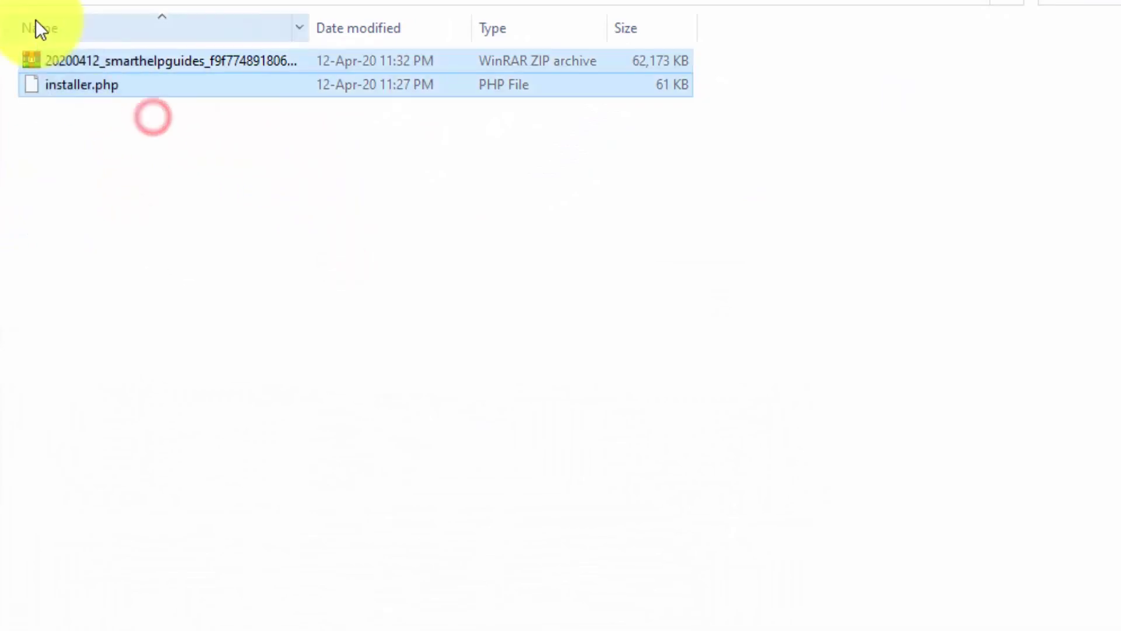
click(175, 341)
click(234, 64)
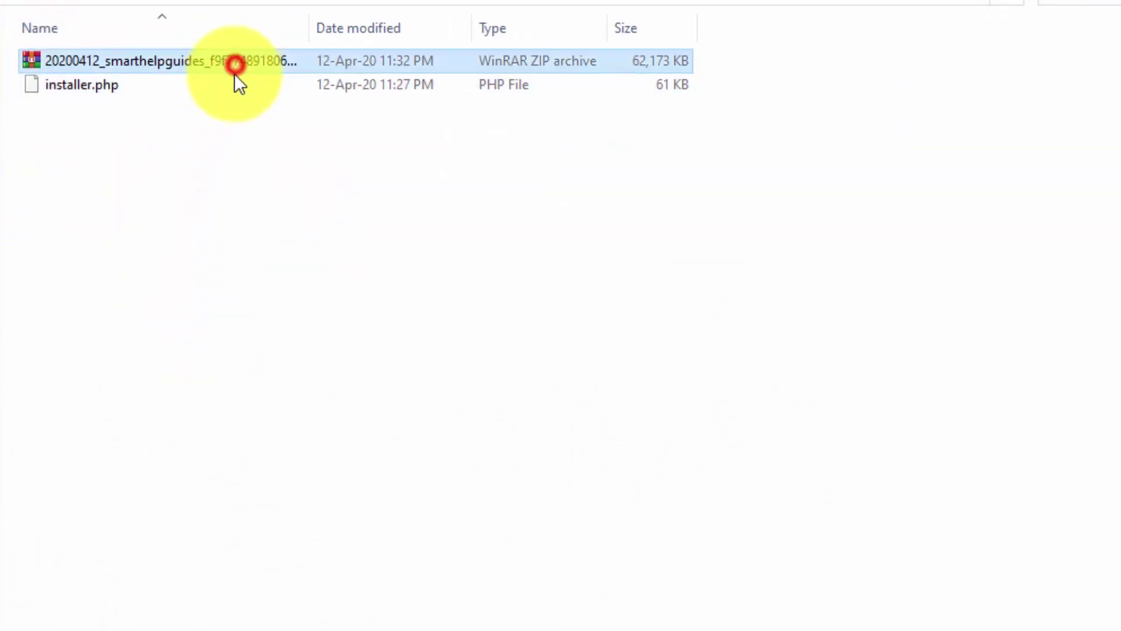
click(234, 83)
click(254, 68)
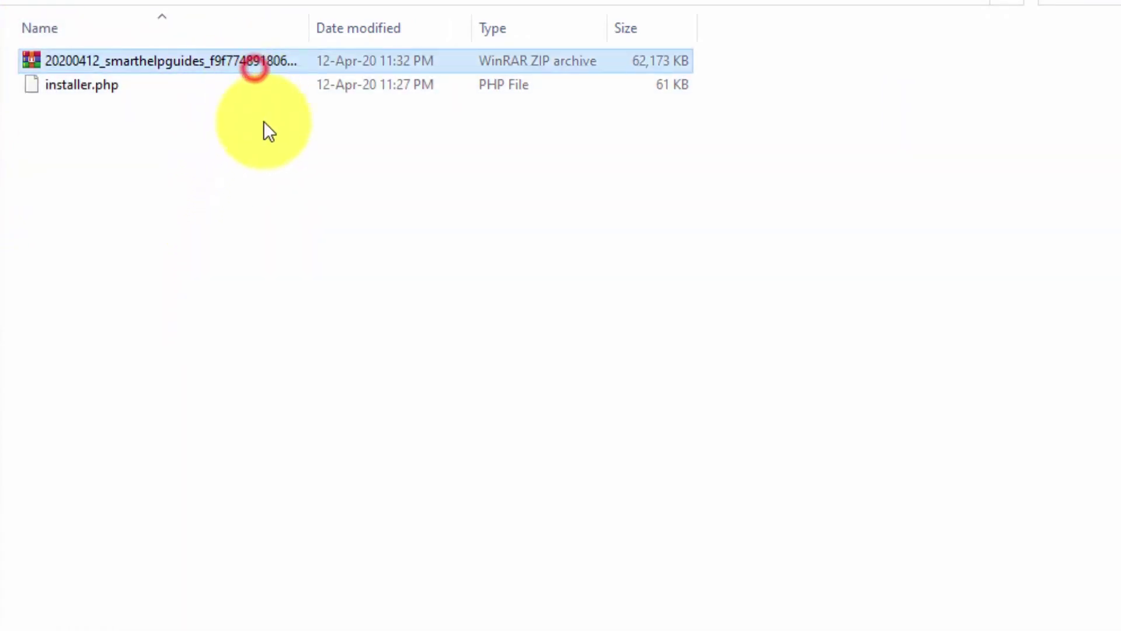
click(293, 252)
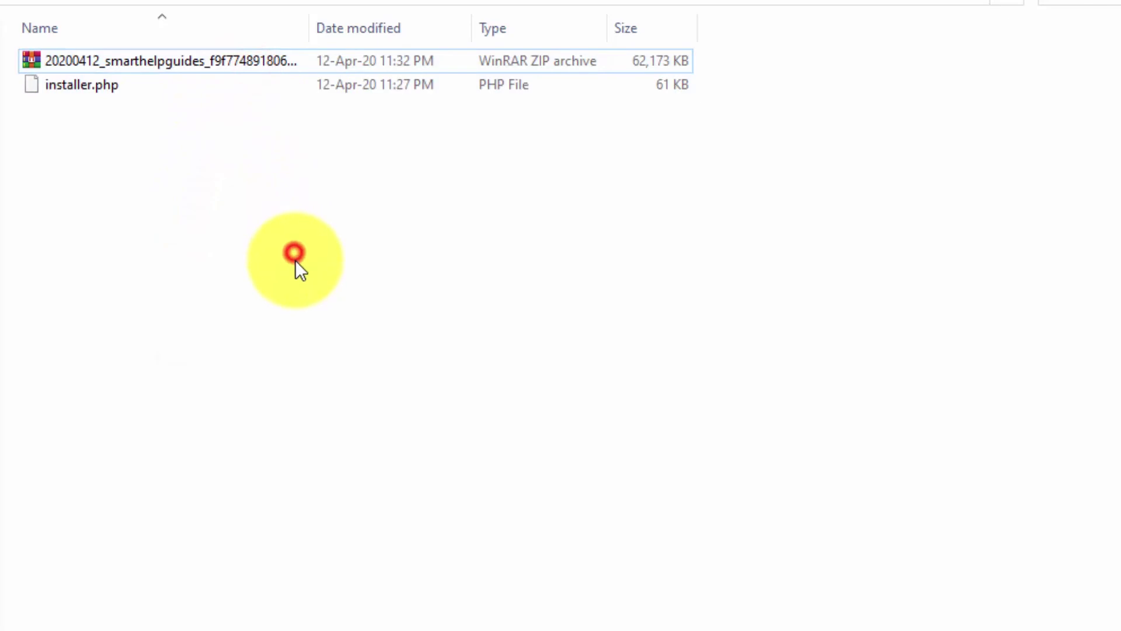
Step: Open the package zip in WinRAR, dismiss the licence reminder, and browse its site folders
double_click(257, 60)
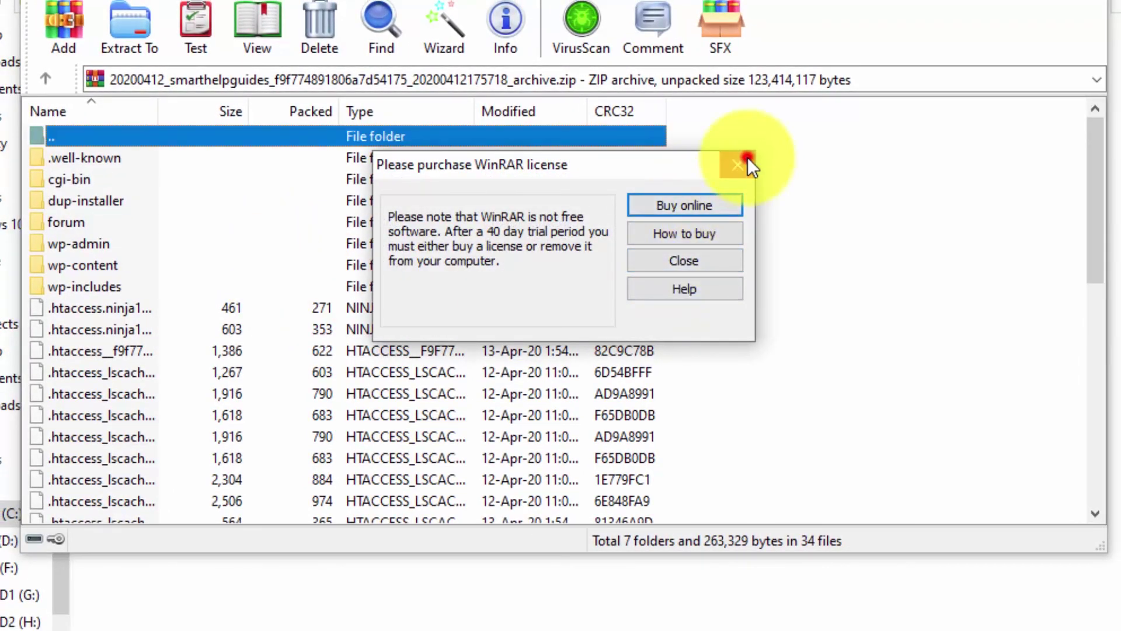
click(747, 156)
scroll(426, 292, down, 8)
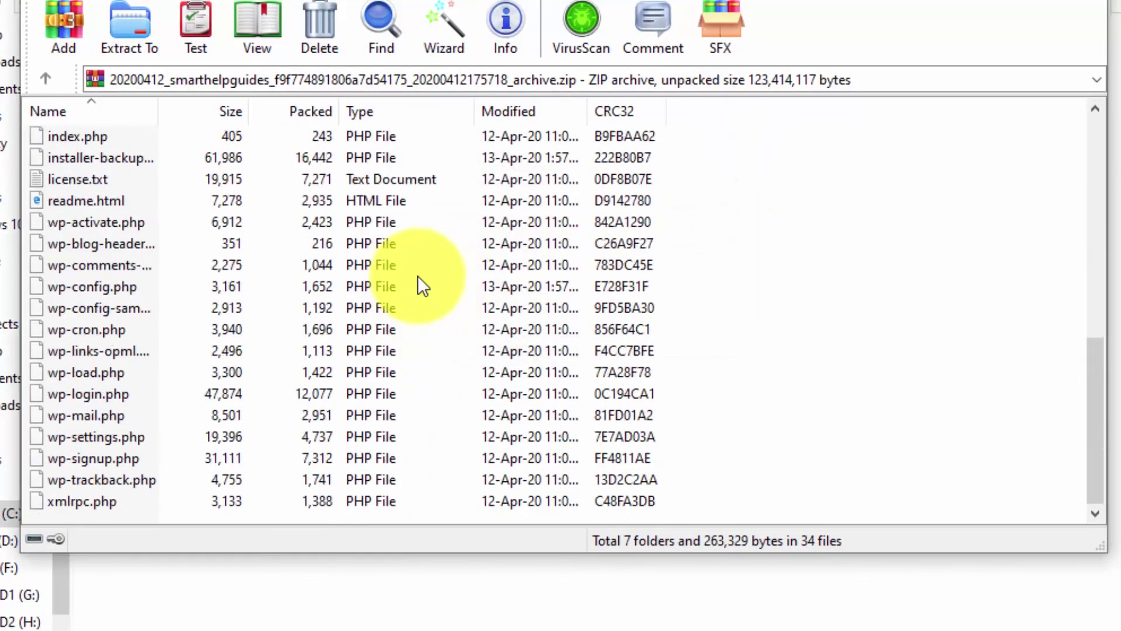
scroll(418, 275, up, 8)
scroll(418, 275, down, 4)
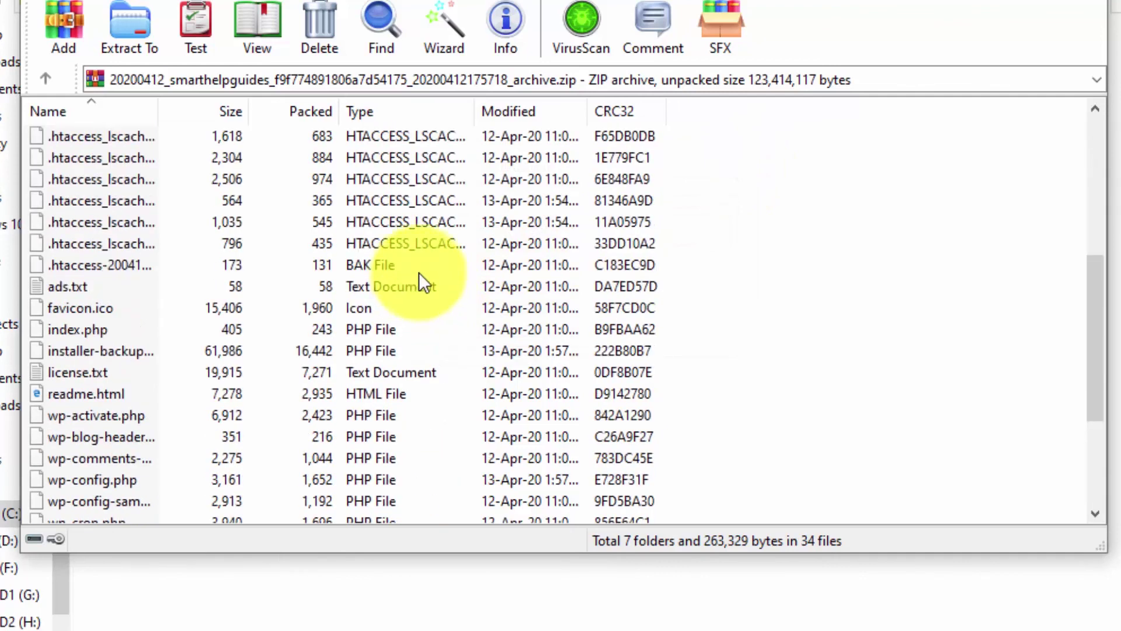
scroll(875, 245, up, 4)
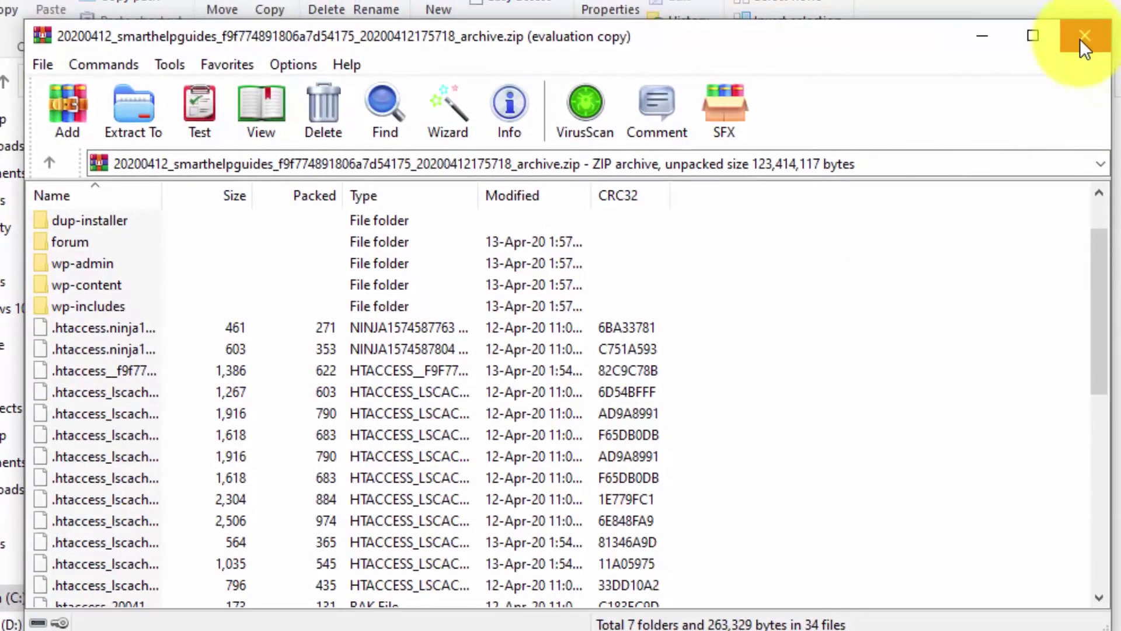
Step: Close WinRAR and clear the selection in the File Explorer download folder
click(1080, 39)
click(1104, 292)
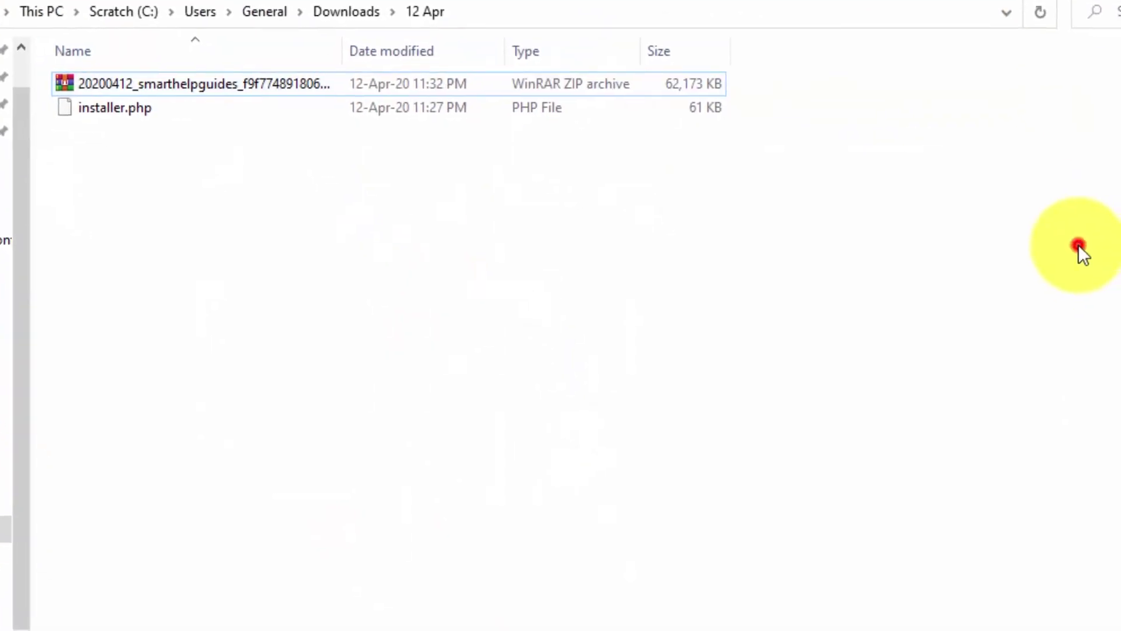
mouse_move(1118, 175)
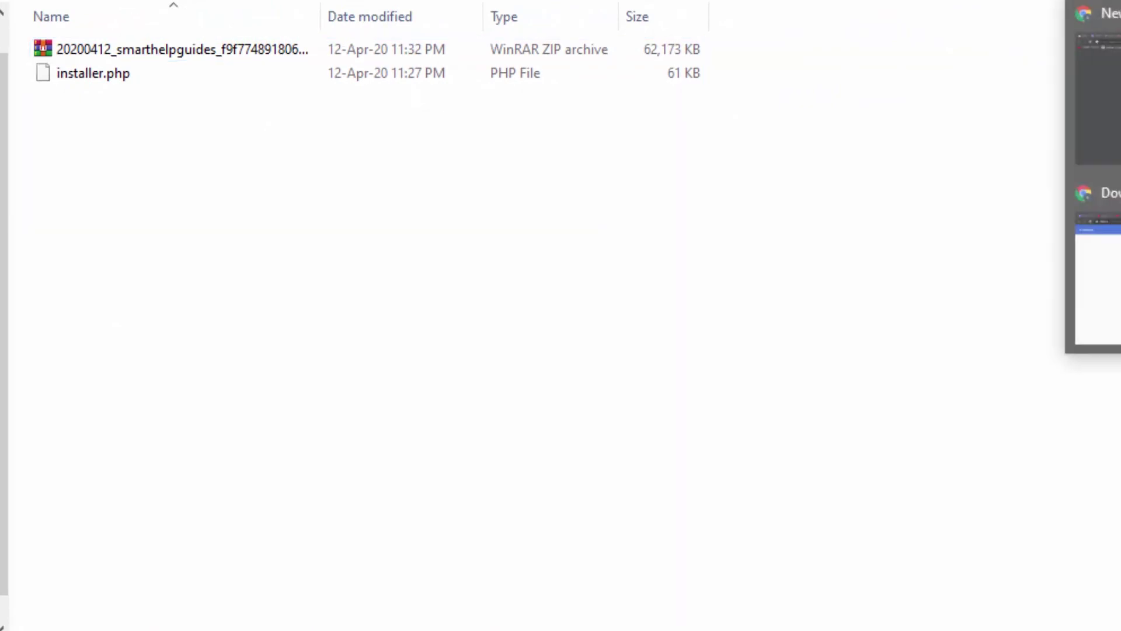